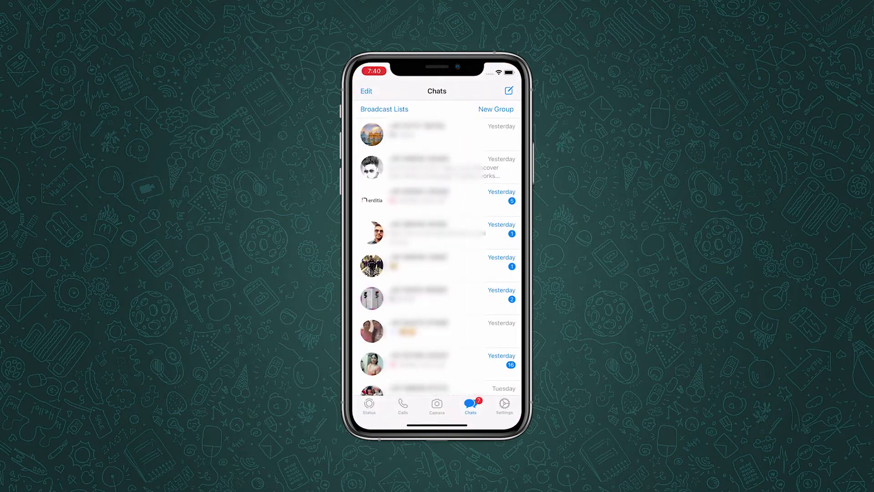
Open the 18/12/20 chat's Contact Info and choose Export Chat
{"action": "scroll", "coordinate": [437, 248], "scroll_direction": "down", "scroll_amount": 5}
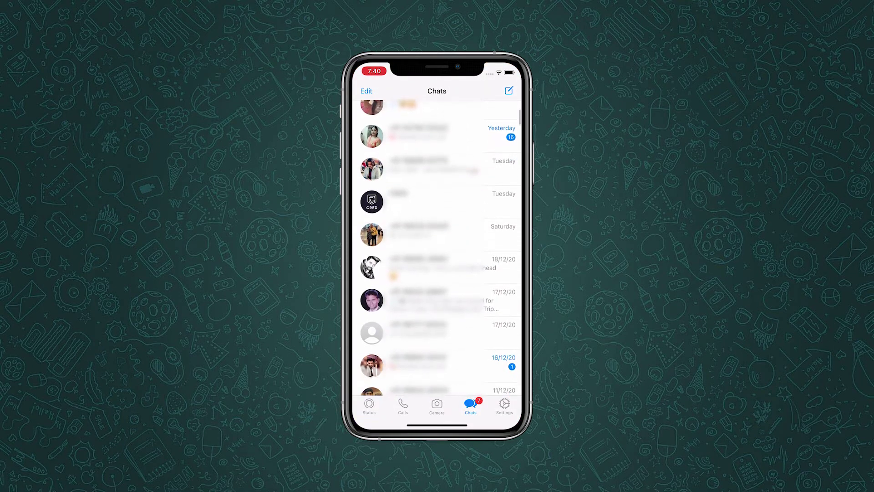
{"action": "left_click", "coordinate": [437, 266]}
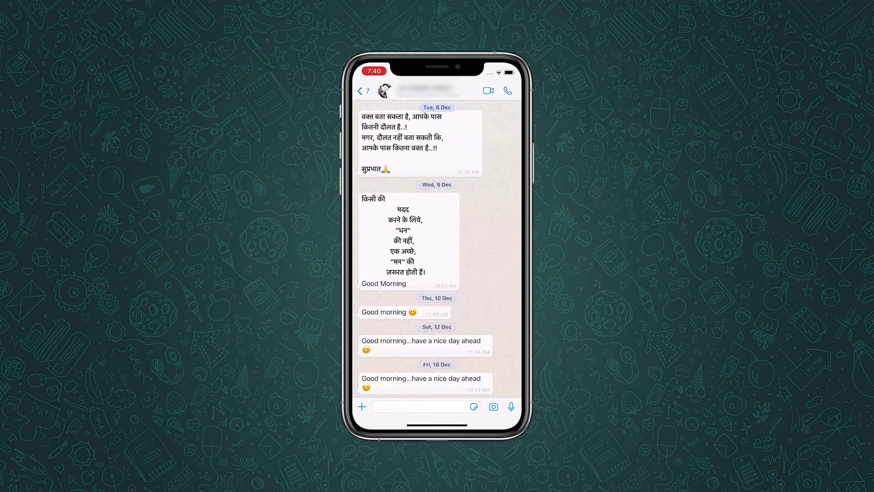
{"action": "left_click", "coordinate": [428, 89]}
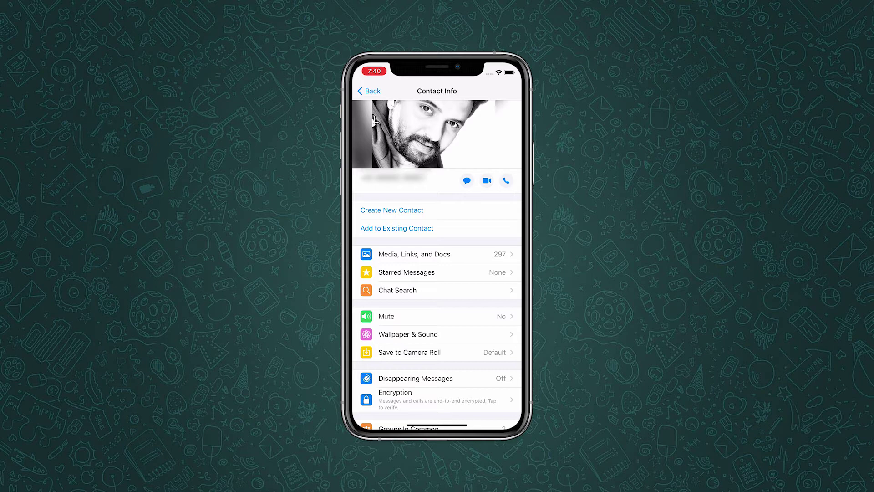
{"action": "scroll", "coordinate": [437, 250], "scroll_direction": "down", "scroll_amount": 3}
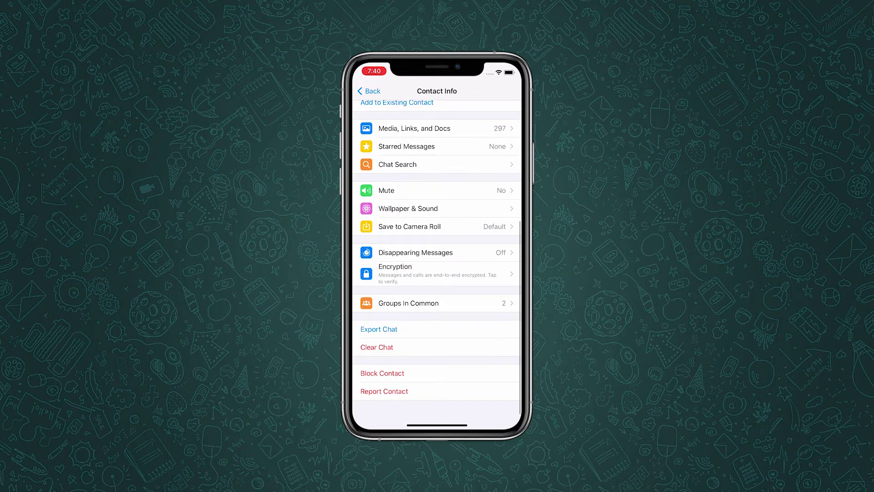
{"action": "left_click", "coordinate": [373, 327]}
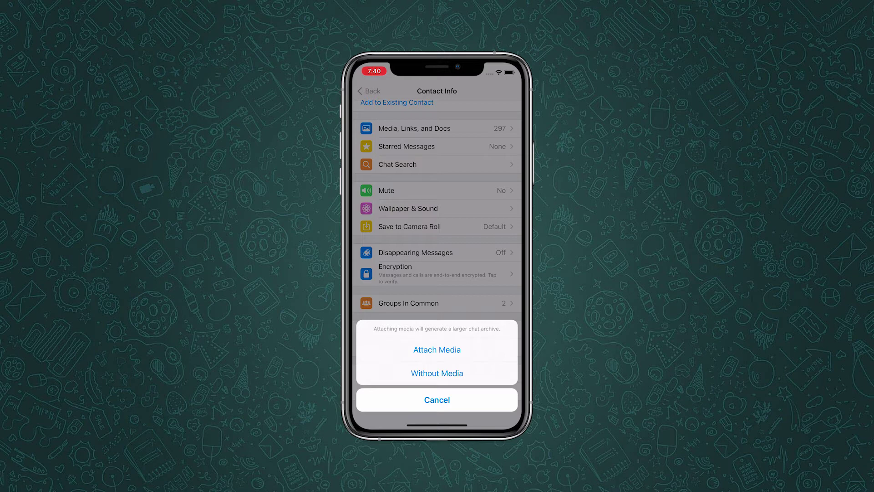
Export the chat without media and email it to the recipient with subject 'WhatsApp Chat Backup'
{"action": "left_click", "coordinate": [437, 373]}
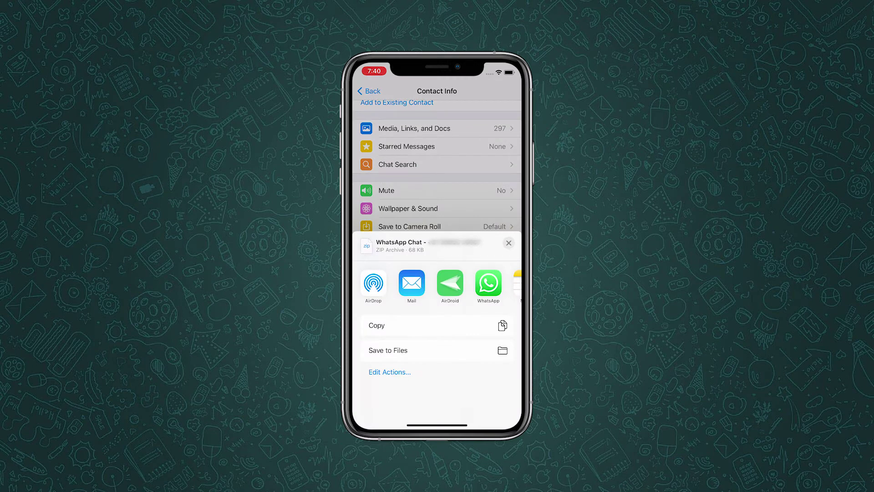
{"action": "left_click", "coordinate": [411, 283]}
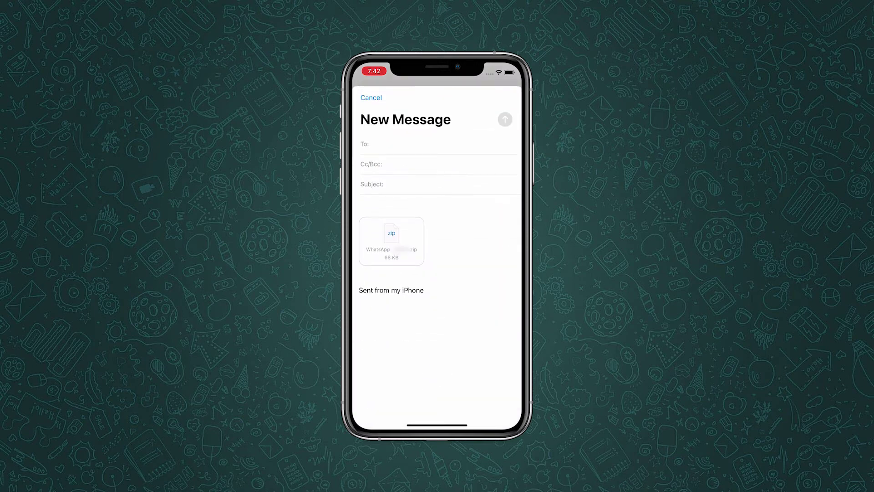
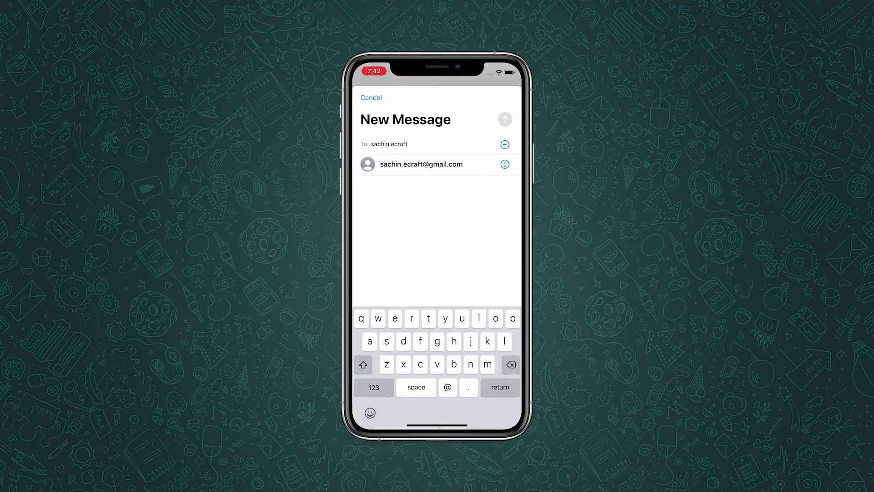
{"action": "left_click", "coordinate": [421, 164]}
{"action": "left_click", "coordinate": [432, 184]}
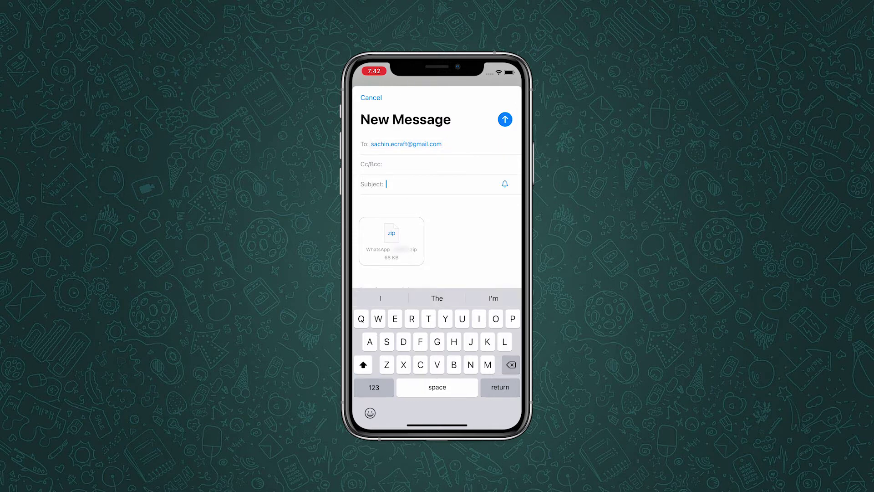
{"action": "type", "text": "WhatsApp Chat Backup"}
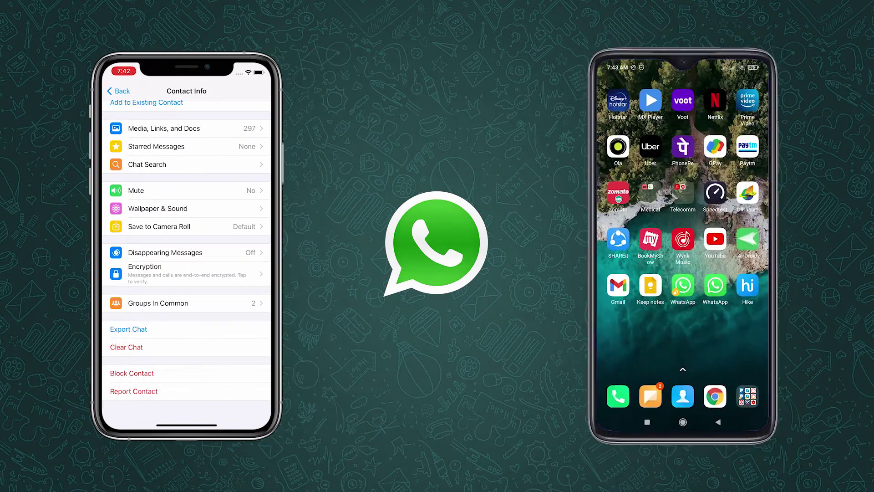
Open the WhatsApp Chat Backup email in Gmail on the Android phone
{"action": "left_click", "coordinate": [618, 284]}
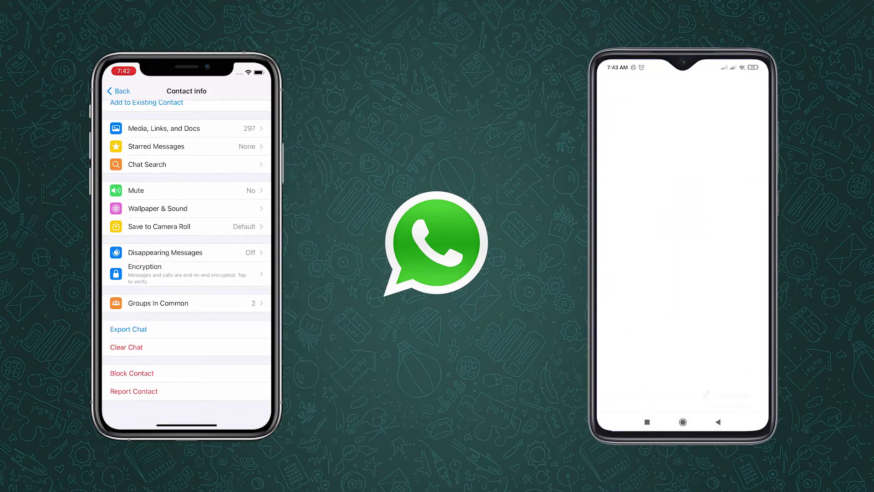
{"action": "left_click", "coordinate": [674, 137]}
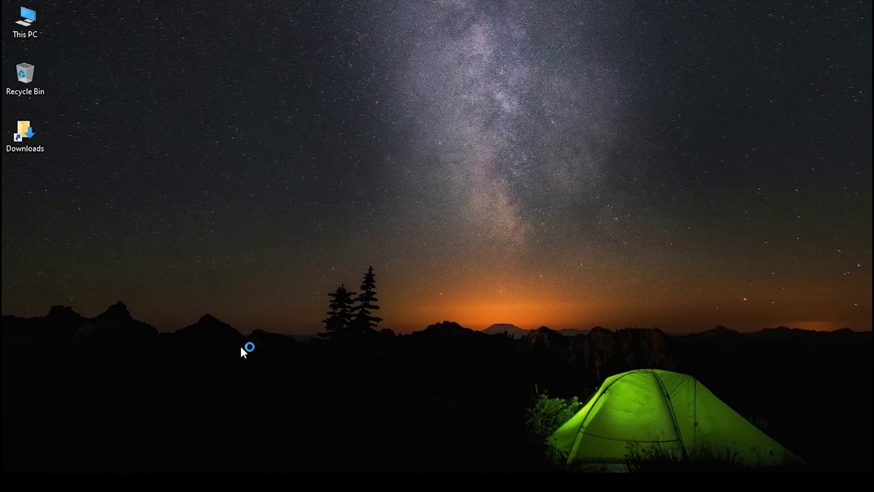
Search for 'ultfone whatsapp transfer' and open the WhatsApp Transfer - UltFone page
{"action": "left_click", "coordinate": [256, 39]}
{"action": "type", "text": "ultfone whatsapp transfer"}
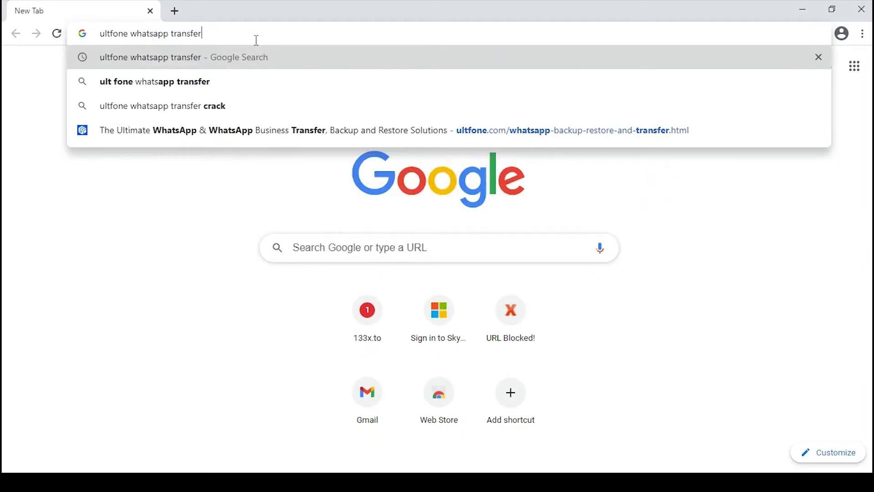
{"action": "key", "text": "Return"}
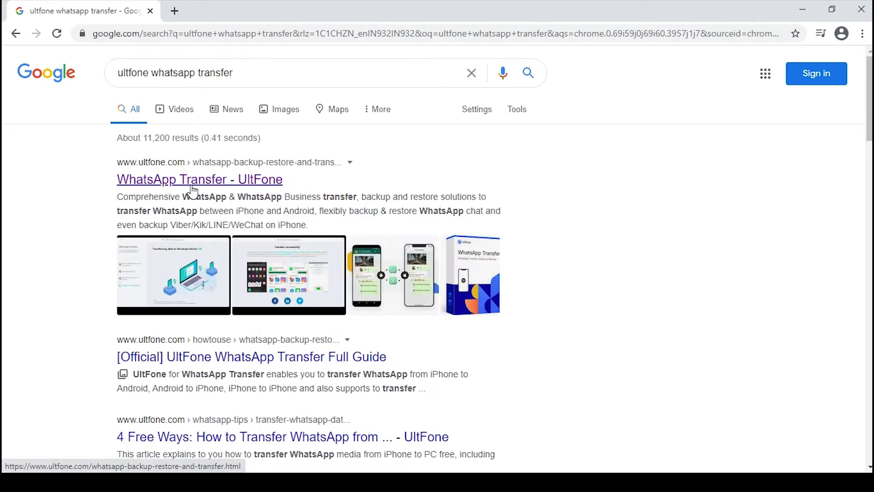
{"action": "left_click", "coordinate": [192, 184]}
Highlight the page subtitle and each feature bullet, then scroll down to the download button
{"action": "left_click_drag", "start_coordinate": [53, 241], "coordinate": [339, 267]}
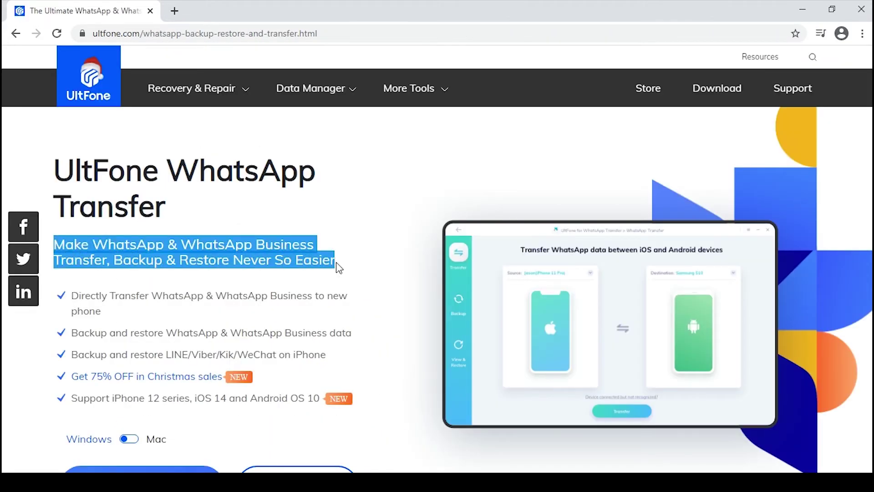
{"action": "left_click", "coordinate": [130, 304]}
{"action": "left_click_drag", "start_coordinate": [76, 295], "coordinate": [113, 313]}
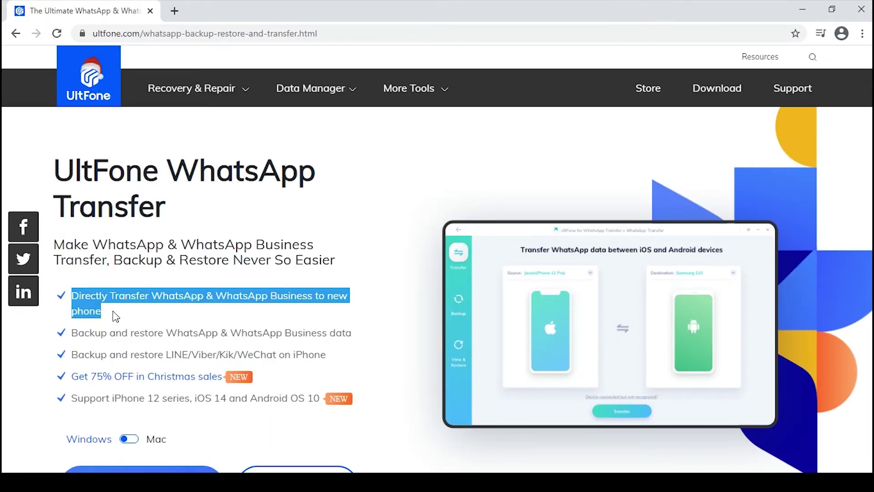
{"action": "left_click", "coordinate": [113, 314]}
{"action": "left_click_drag", "start_coordinate": [73, 337], "coordinate": [376, 333]}
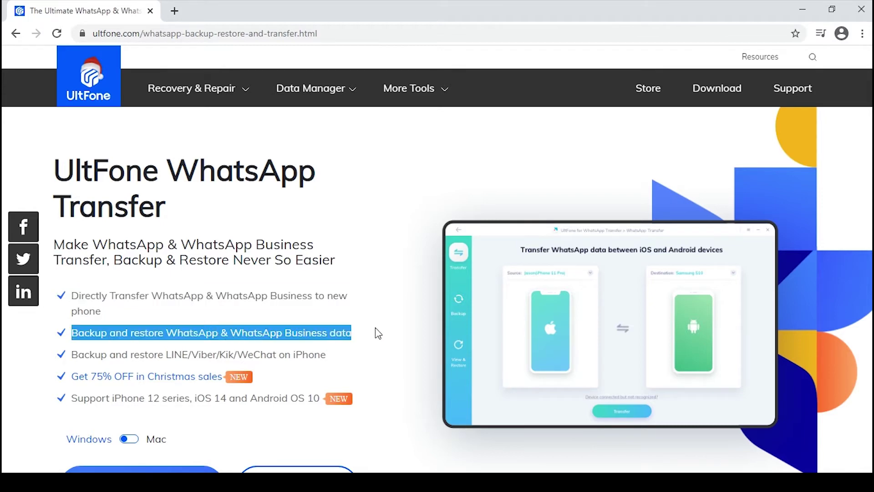
{"action": "left_click", "coordinate": [366, 349]}
{"action": "left_click_drag", "start_coordinate": [72, 354], "coordinate": [355, 360]}
{"action": "left_click", "coordinate": [354, 359]}
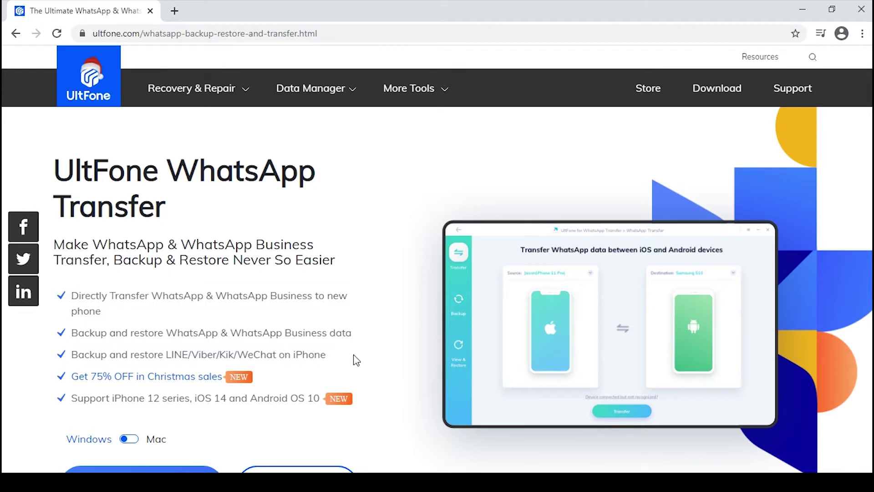
{"action": "left_click_drag", "start_coordinate": [72, 398], "coordinate": [335, 410]}
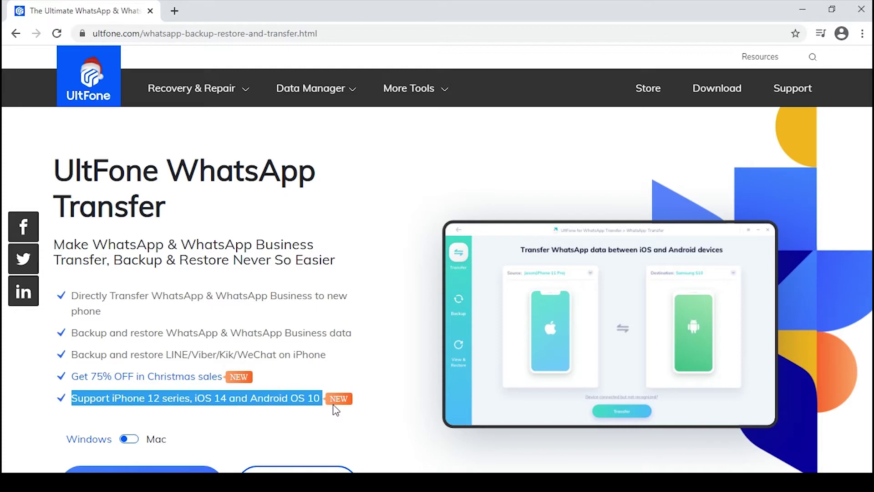
{"action": "left_click", "coordinate": [373, 364]}
{"action": "scroll", "coordinate": [864, 132], "scroll_direction": "down", "scroll_amount": 2}
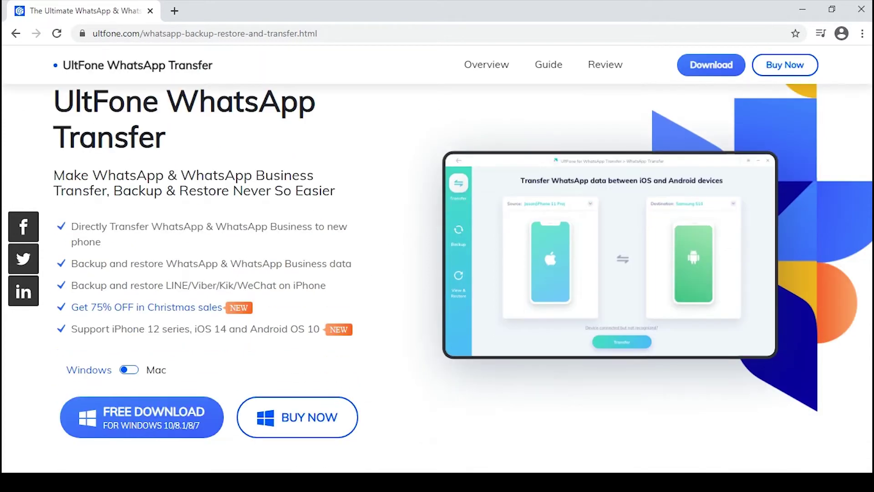
Download and install UltFone for WhatsApp Transfer, then minimize Chrome
{"action": "left_click", "coordinate": [181, 418]}
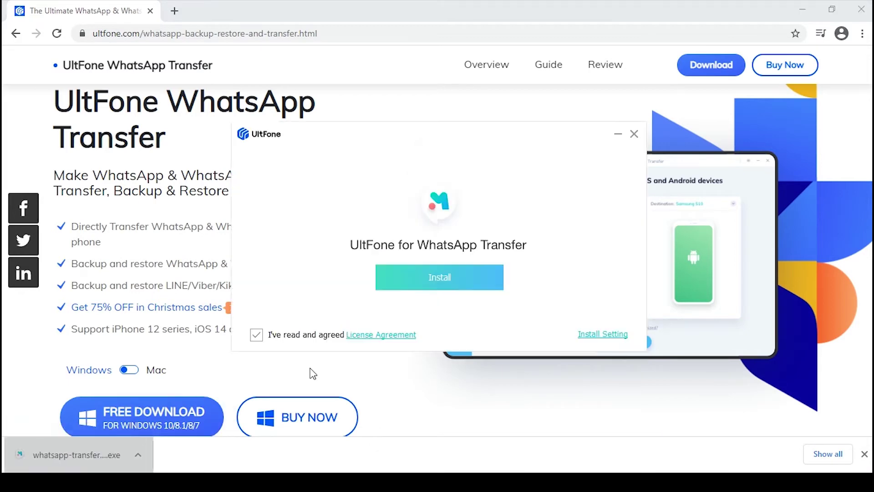
{"action": "left_click", "coordinate": [457, 275]}
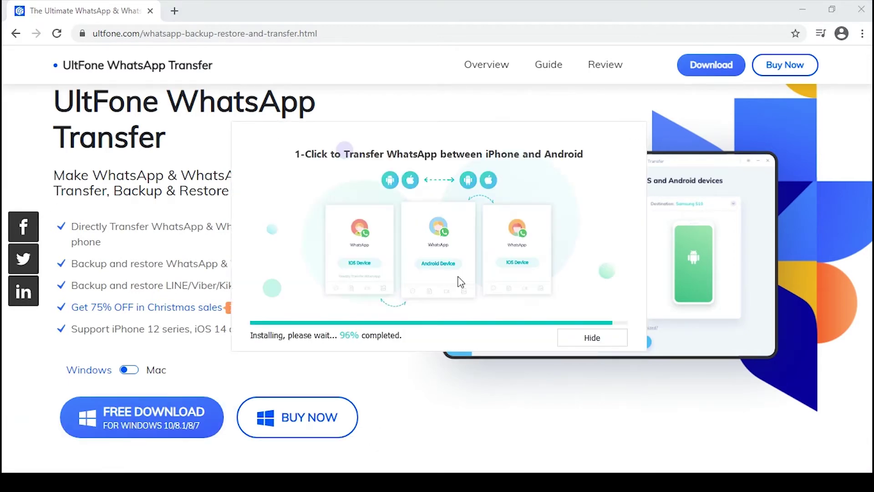
{"action": "left_click", "coordinate": [801, 8]}
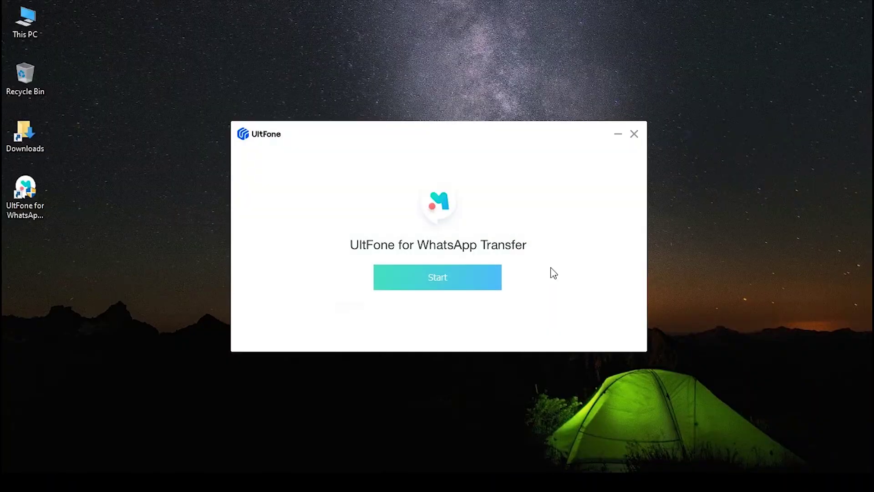
Launch the program and transfer WhatsApp from the iPhone 11 to the Redmi Note 8, confirming the overwrite
{"action": "left_click", "coordinate": [424, 285]}
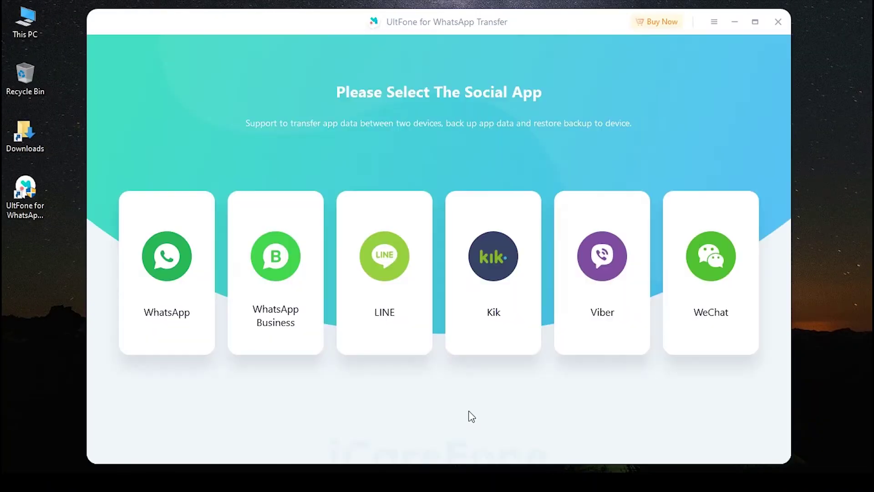
{"action": "left_click", "coordinate": [163, 286]}
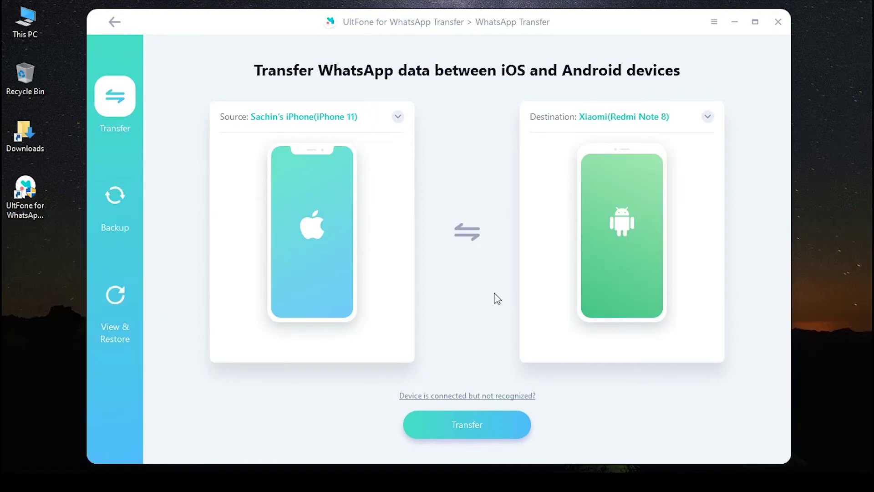
{"action": "left_click", "coordinate": [472, 418]}
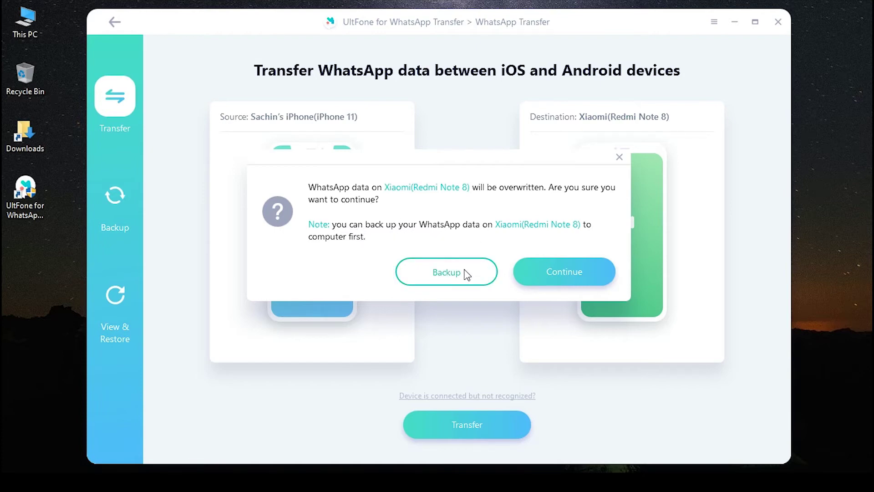
{"action": "left_click", "coordinate": [528, 269]}
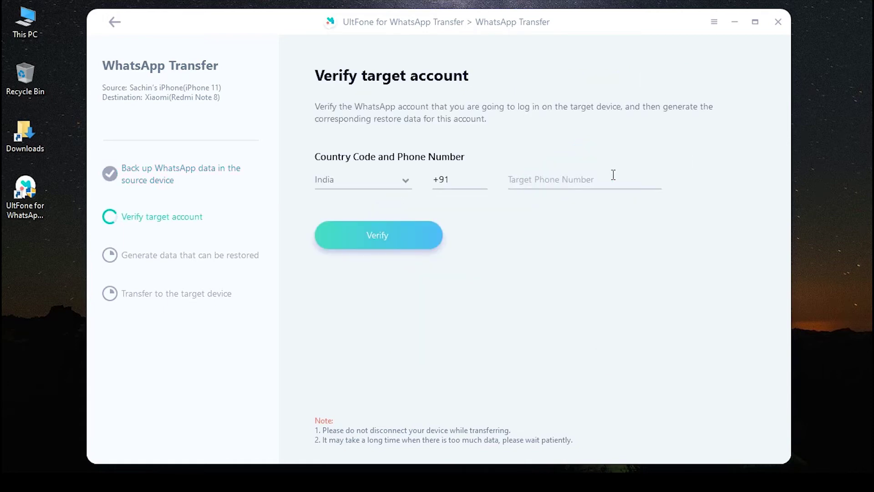
Verify the target WhatsApp account with its phone number and accept both warning dialogs
{"action": "left_click", "coordinate": [613, 175]}
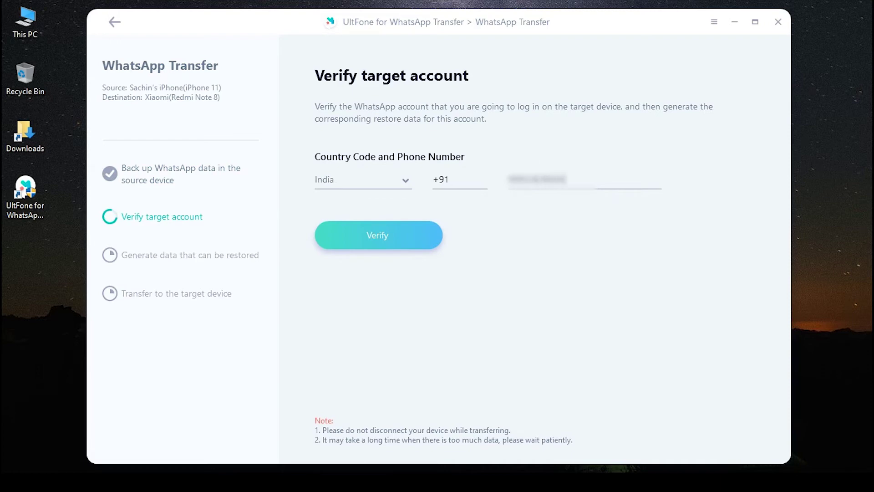
{"action": "left_click", "coordinate": [417, 231]}
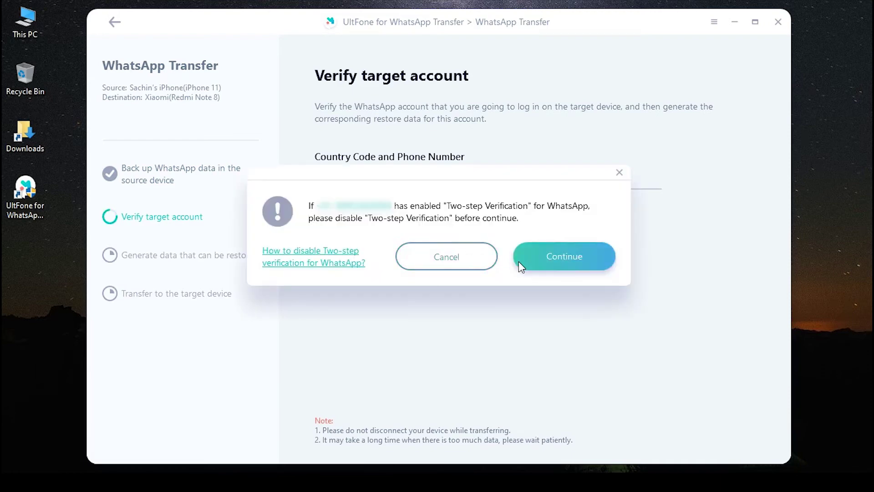
{"action": "left_click", "coordinate": [549, 260]}
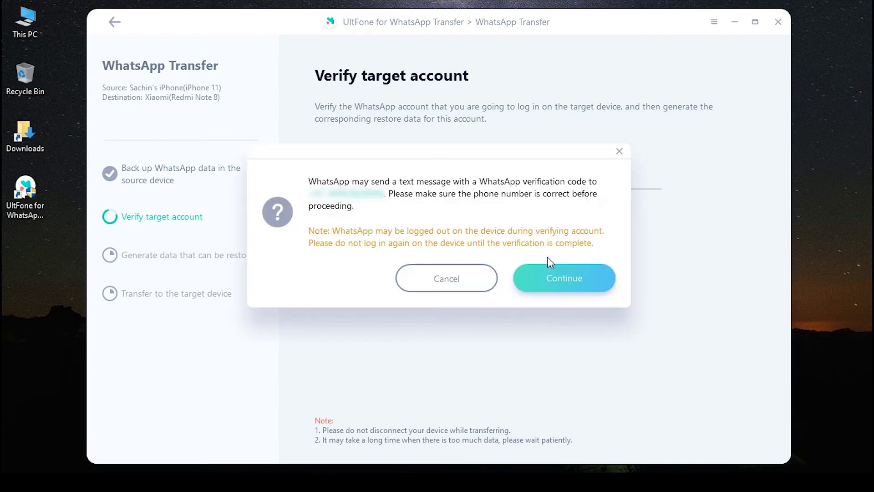
{"action": "left_click", "coordinate": [548, 271]}
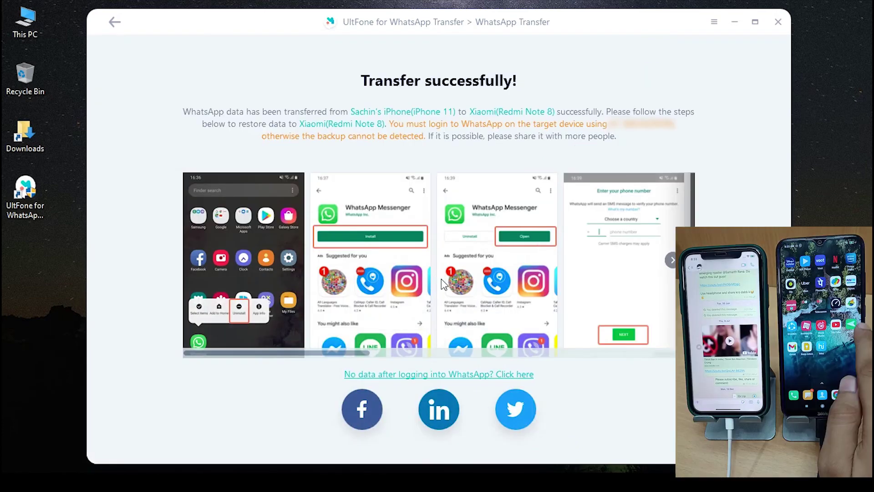
Advance the restore guide carousel to the later permission and restore screenshots
{"action": "left_click_drag", "start_coordinate": [324, 350], "coordinate": [428, 359]}
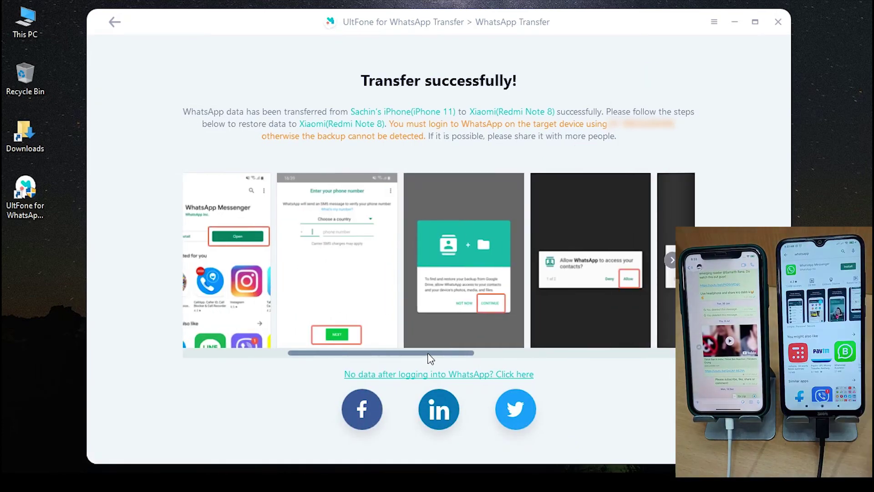
{"action": "left_click", "coordinate": [538, 349]}
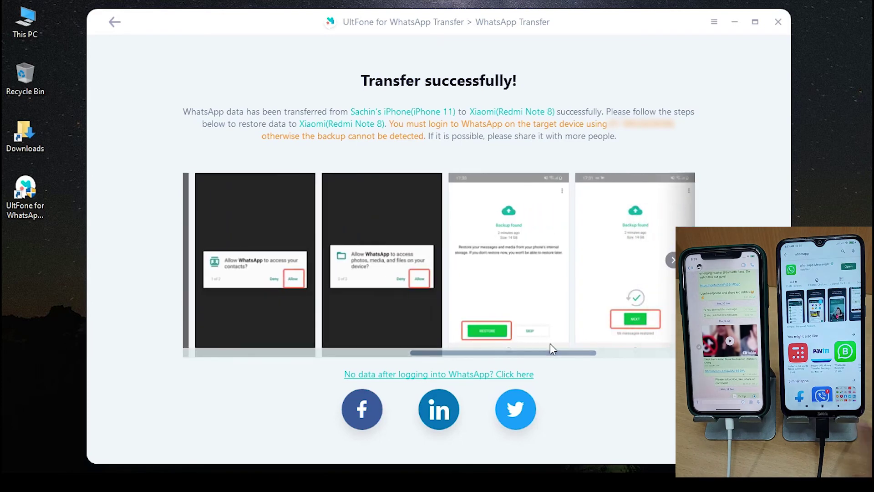